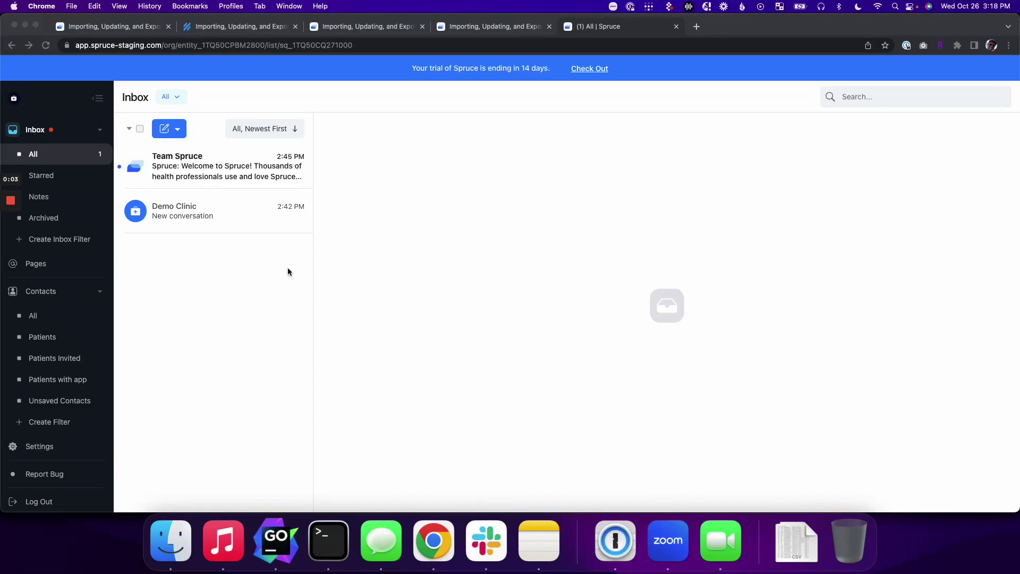
- Open the list of all contacts and select every contact in it
{"action": "left_click", "coordinate": [45, 315]}
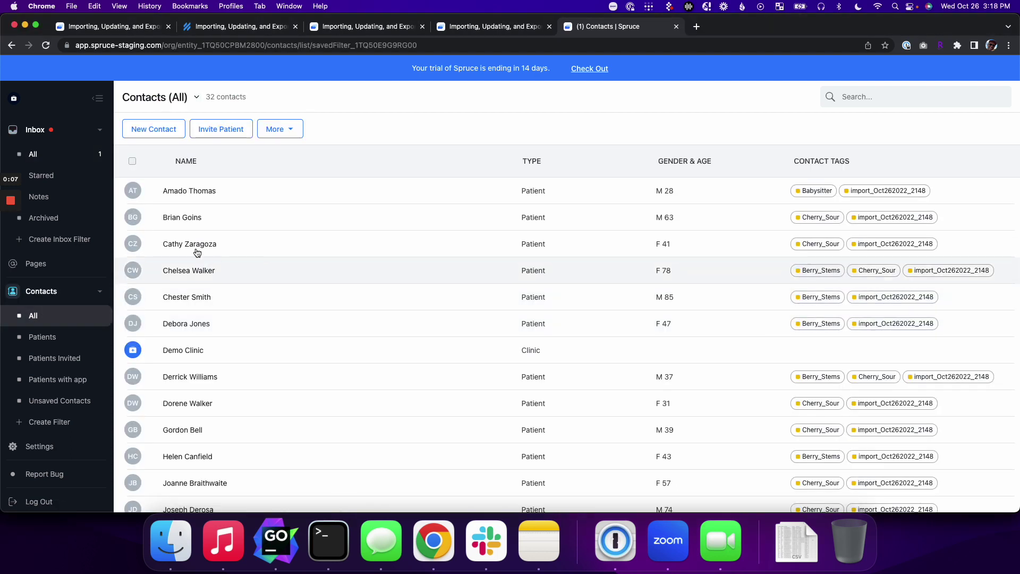
{"action": "left_click", "coordinate": [133, 190]}
{"action": "left_click", "coordinate": [132, 216]}
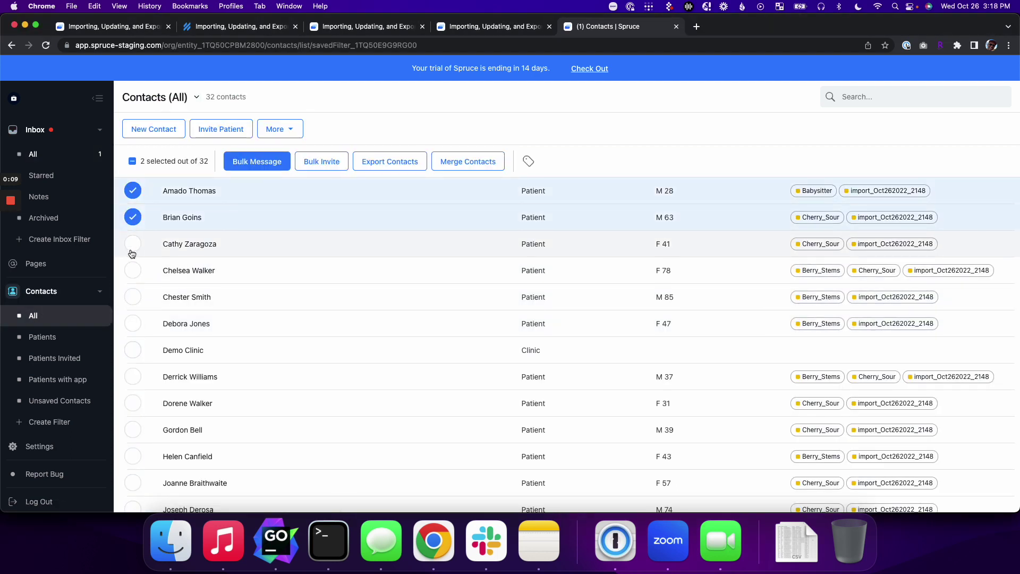
{"action": "left_click", "coordinate": [132, 244]}
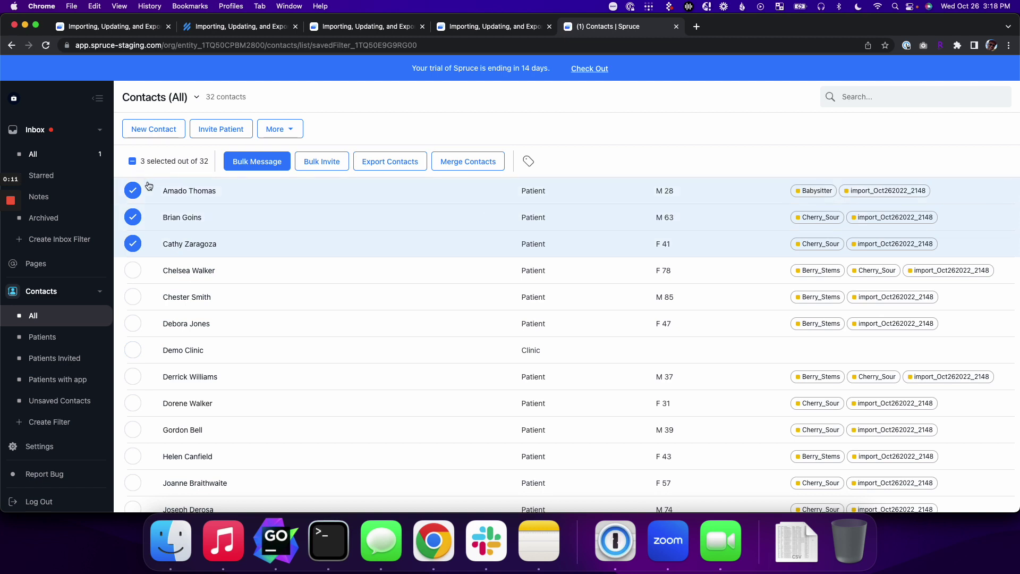
{"action": "left_click", "coordinate": [133, 161]}
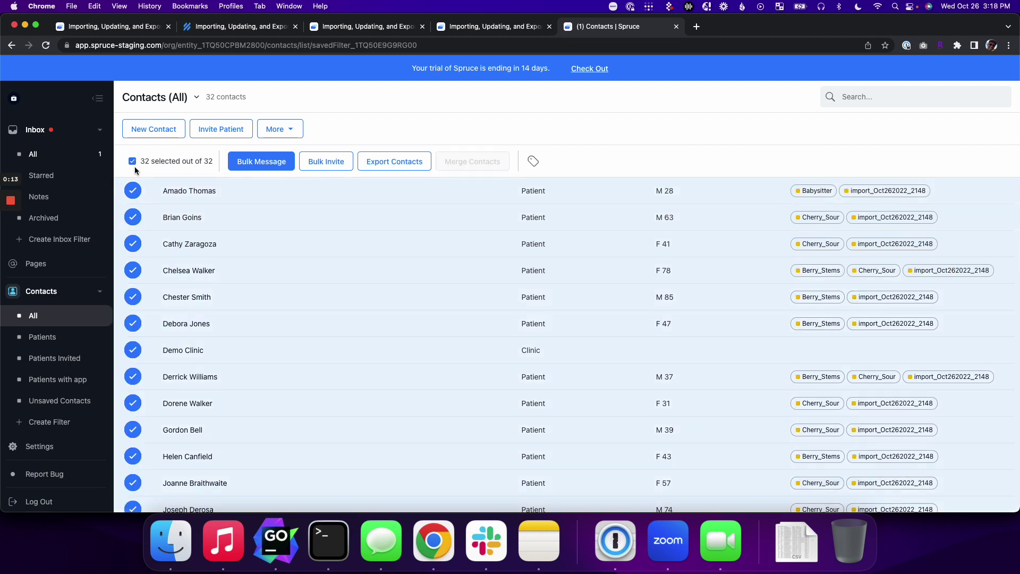
- Export all contacts in the filter as CSV and confirm the export request
{"action": "left_click", "coordinate": [49, 319]}
{"action": "scroll", "coordinate": [277, 292], "scroll_direction": "down", "scroll_amount": 3}
{"action": "scroll", "coordinate": [276, 292], "scroll_direction": "up", "scroll_amount": 4}
{"action": "left_click", "coordinate": [389, 162]}
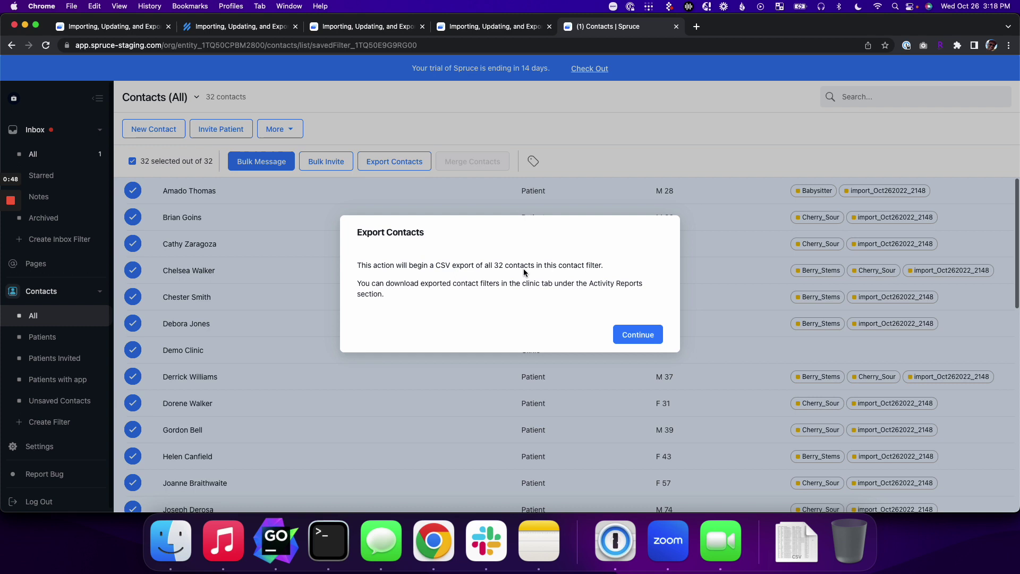
{"action": "double_click", "coordinate": [602, 284]}
{"action": "left_click", "coordinate": [633, 336]}
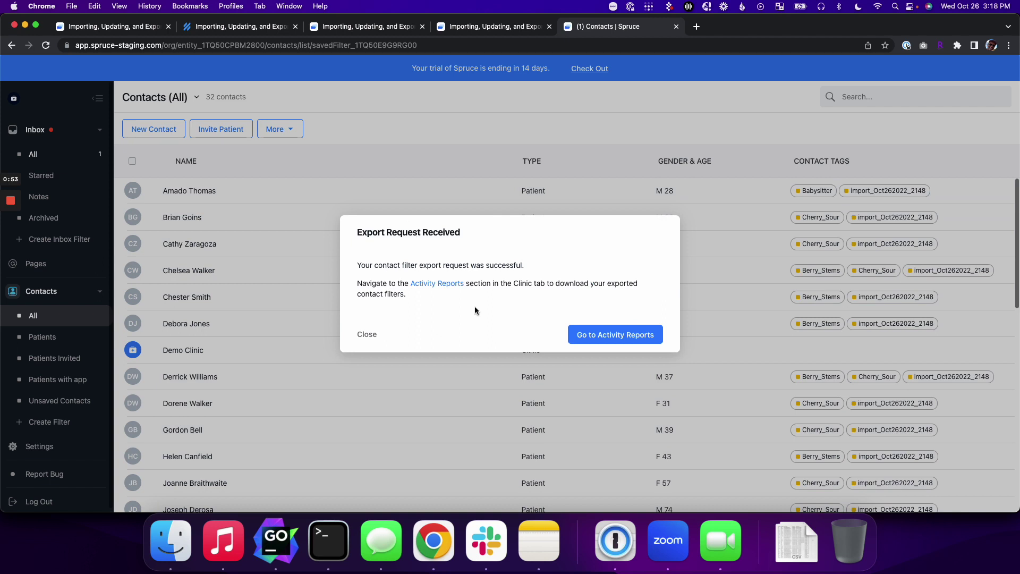
- Download the October 26, 2022 contact list from the activity reports and reveal the zip file in Finder
{"action": "left_click", "coordinate": [604, 340]}
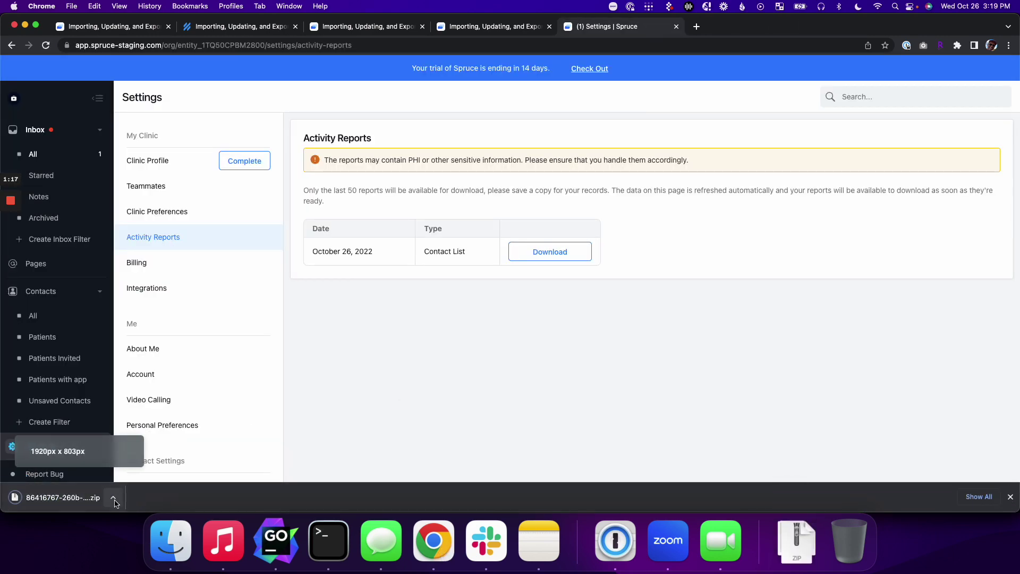
{"action": "left_click", "coordinate": [114, 500]}
{"action": "left_click", "coordinate": [154, 485]}
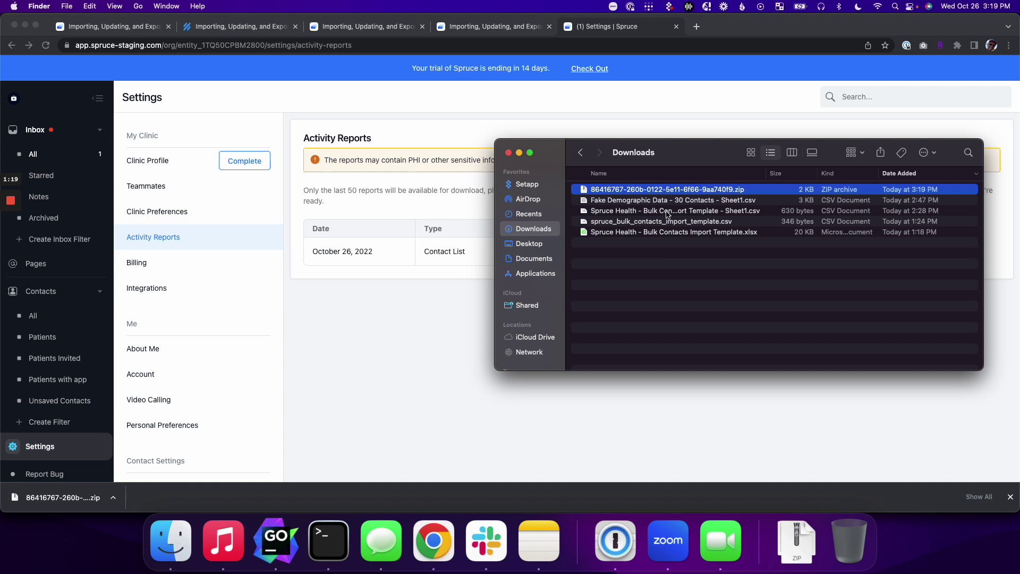
- Extract the downloaded zip archive and open the extracted folder to view its CSV files
{"action": "double_click", "coordinate": [636, 190]}
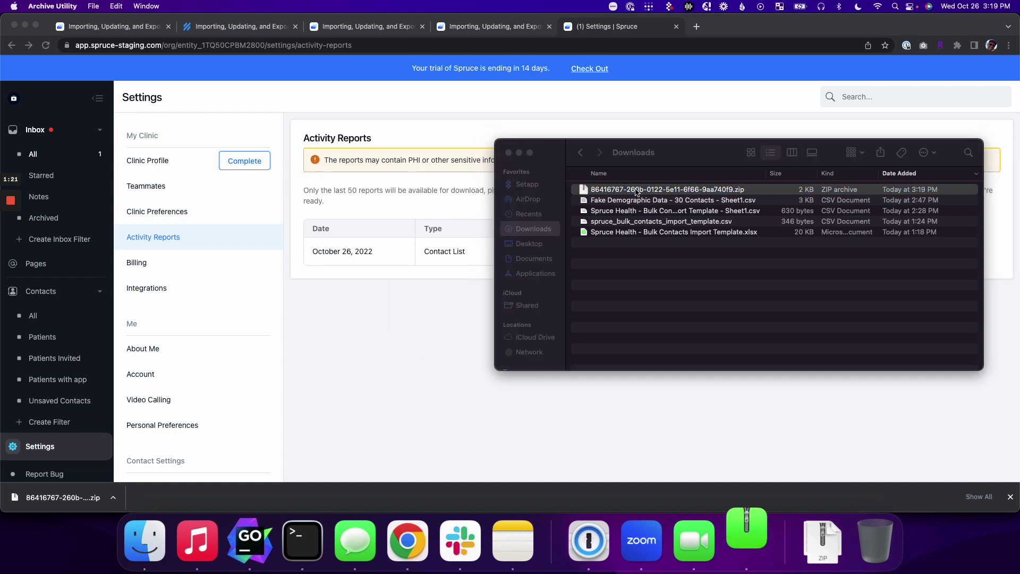
{"action": "double_click", "coordinate": [665, 191]}
{"action": "left_click_drag", "start_coordinate": [616, 233], "coordinate": [615, 201]}
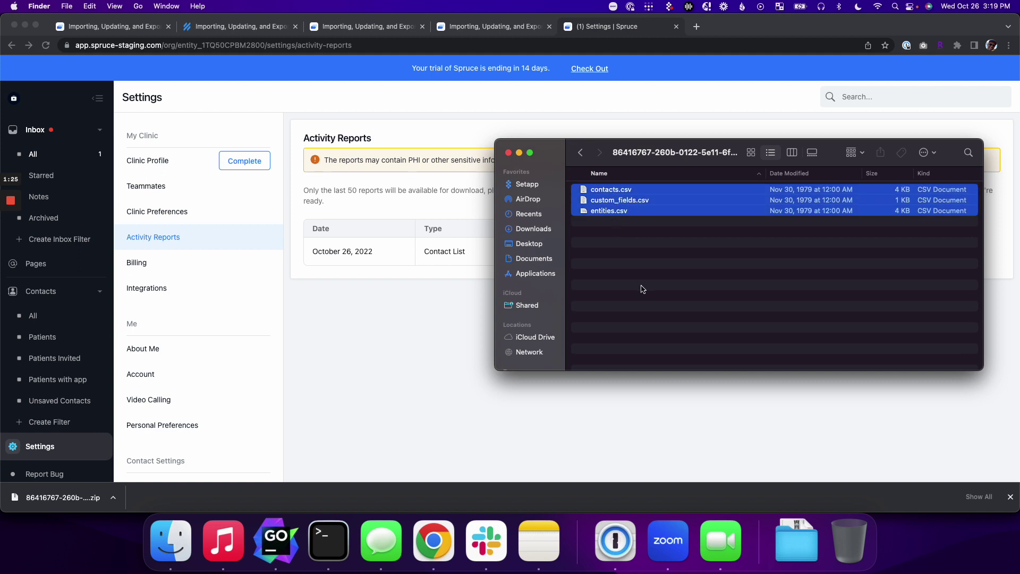
{"action": "left_click", "coordinate": [638, 264]}
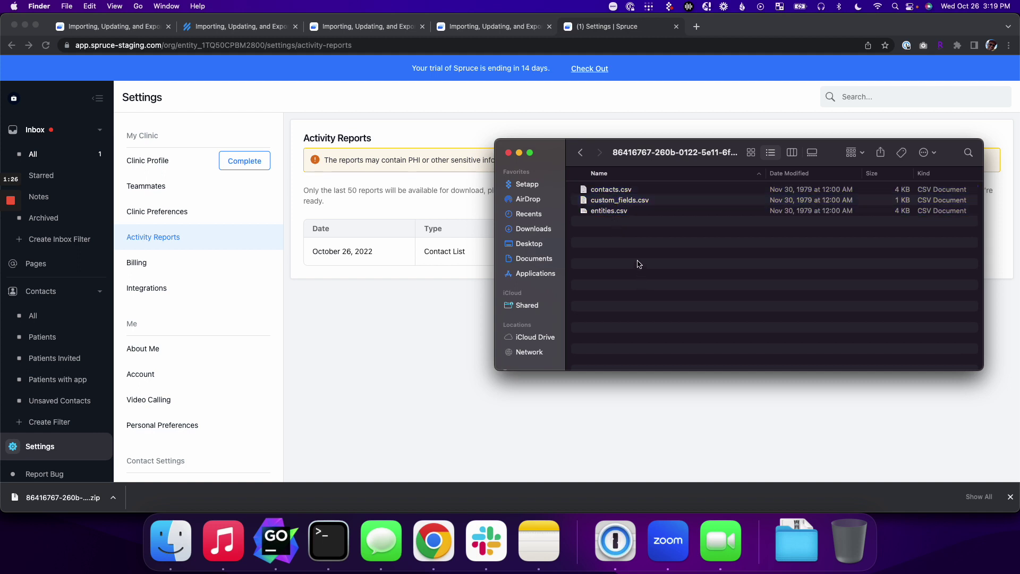
- Open entities.csv in TextEdit and enlarge its window so each record fits on one line
{"action": "left_click", "coordinate": [621, 212]}
{"action": "right_click", "coordinate": [621, 215]}
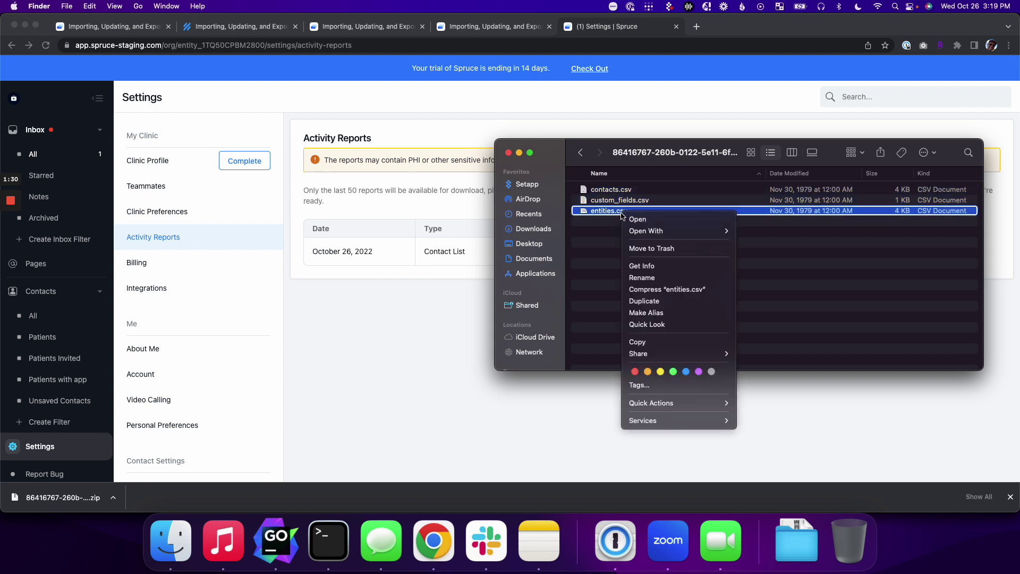
{"action": "mouse_move", "coordinate": [627, 233]}
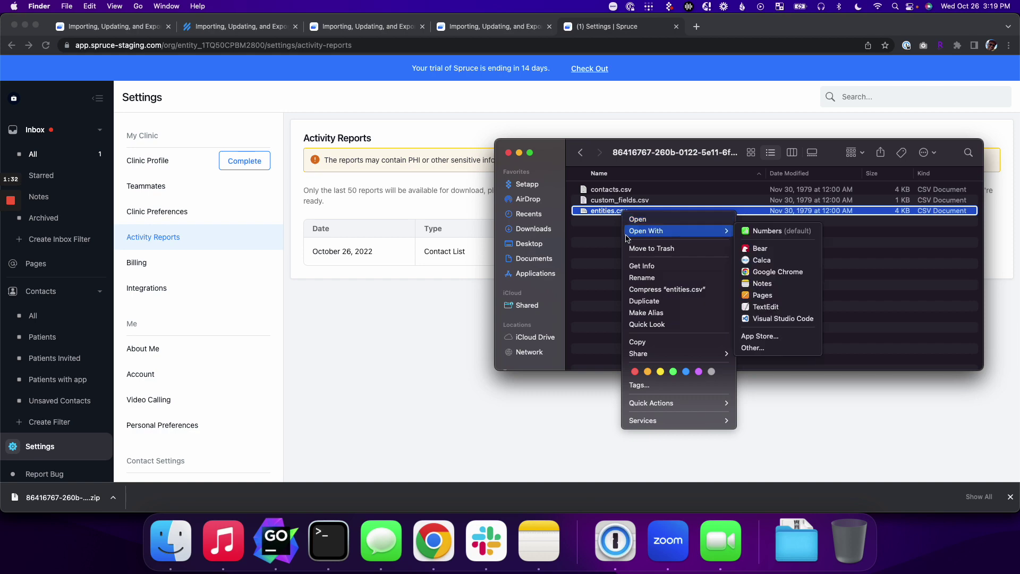
{"action": "left_click", "coordinate": [770, 307]}
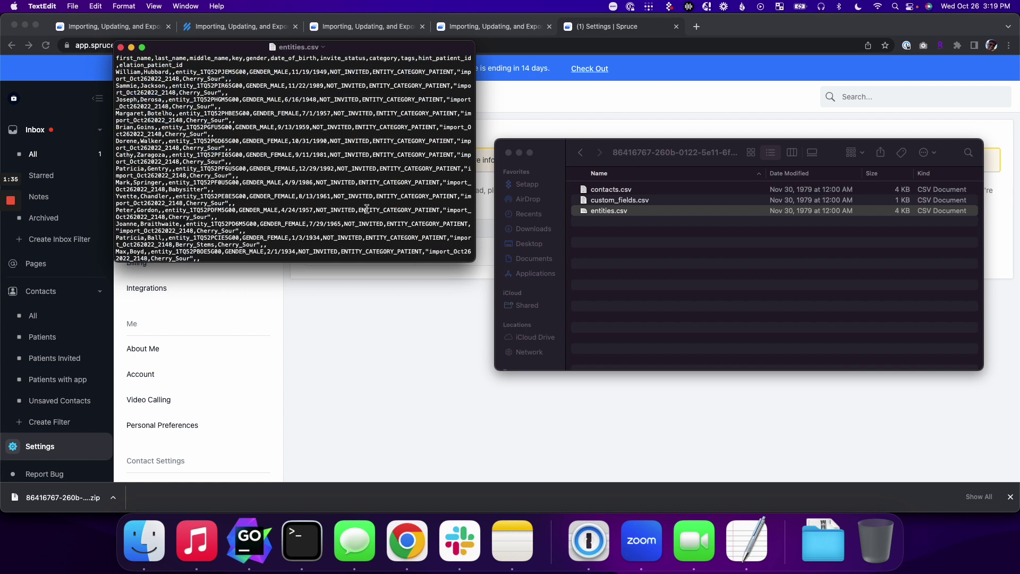
{"action": "left_click_drag", "start_coordinate": [473, 259], "coordinate": [1017, 367]}
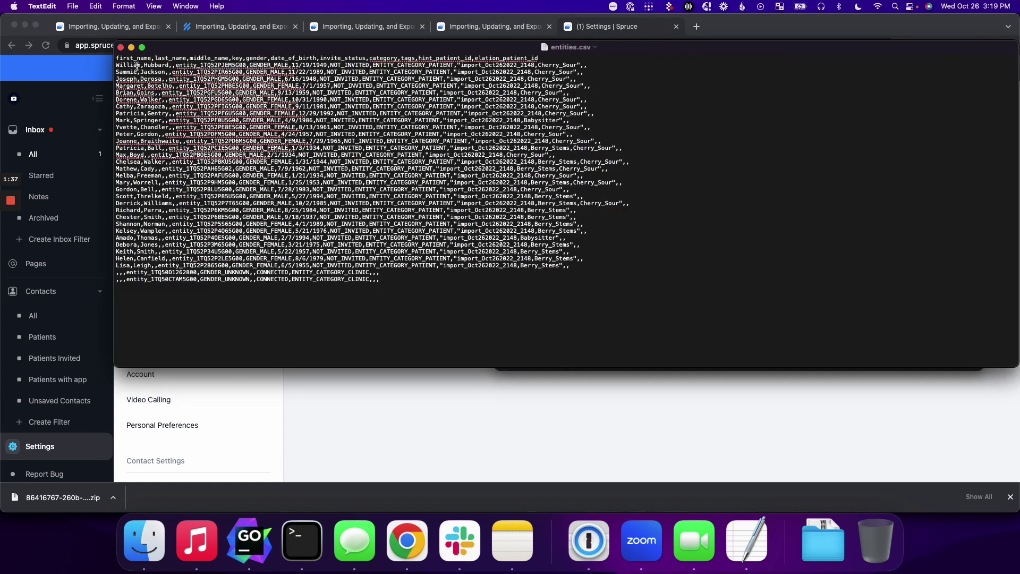
- Examine the column headings of entities.csv from the name fields through hint_patient_id, and close the file
{"action": "left_click", "coordinate": [171, 58]}
{"action": "double_click", "coordinate": [238, 58]}
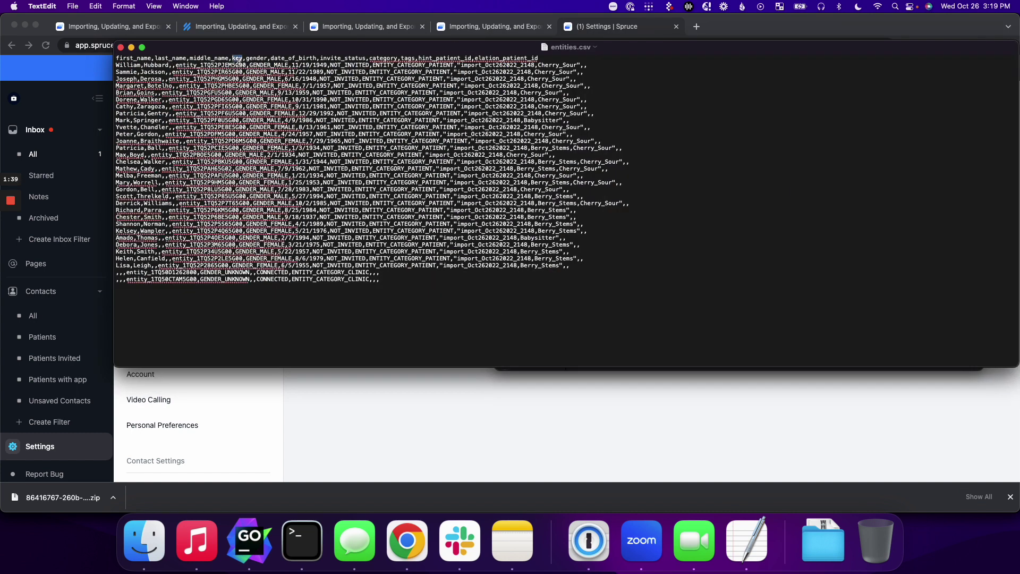
{"action": "left_click", "coordinate": [255, 59]}
{"action": "double_click", "coordinate": [289, 57]}
{"action": "double_click", "coordinate": [332, 58]}
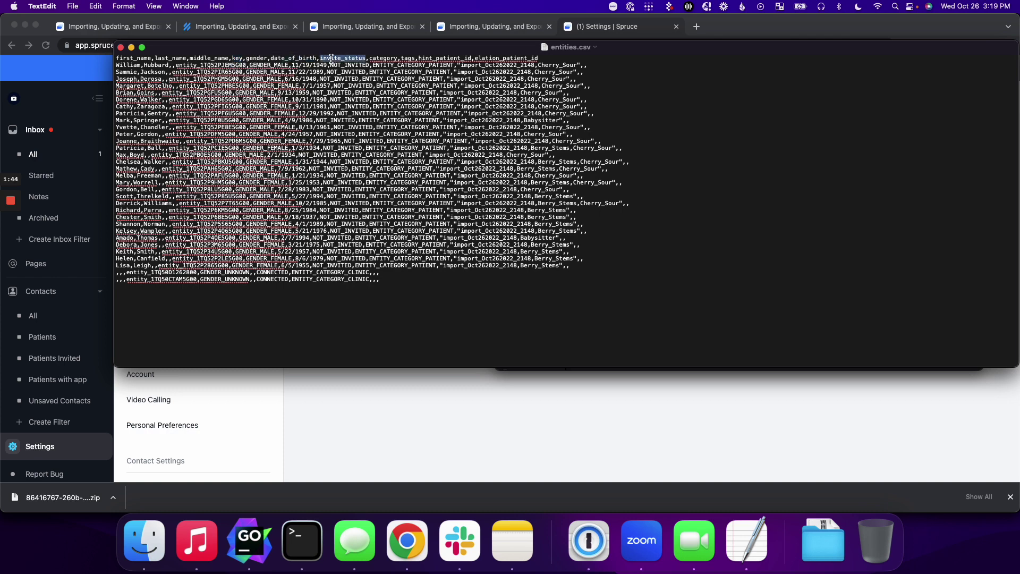
{"action": "double_click", "coordinate": [382, 58]}
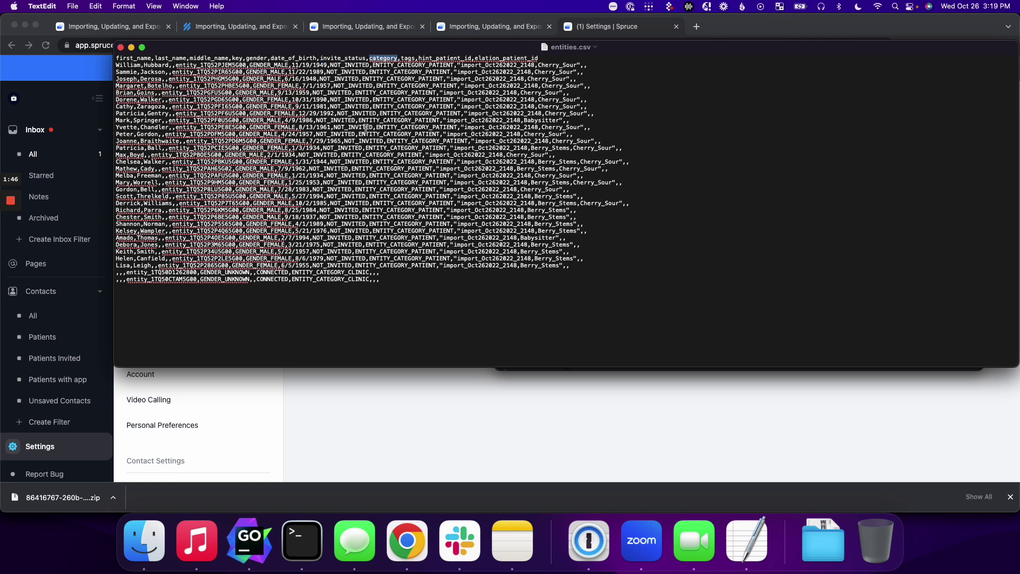
{"action": "double_click", "coordinate": [409, 58]}
{"action": "double_click", "coordinate": [426, 58]}
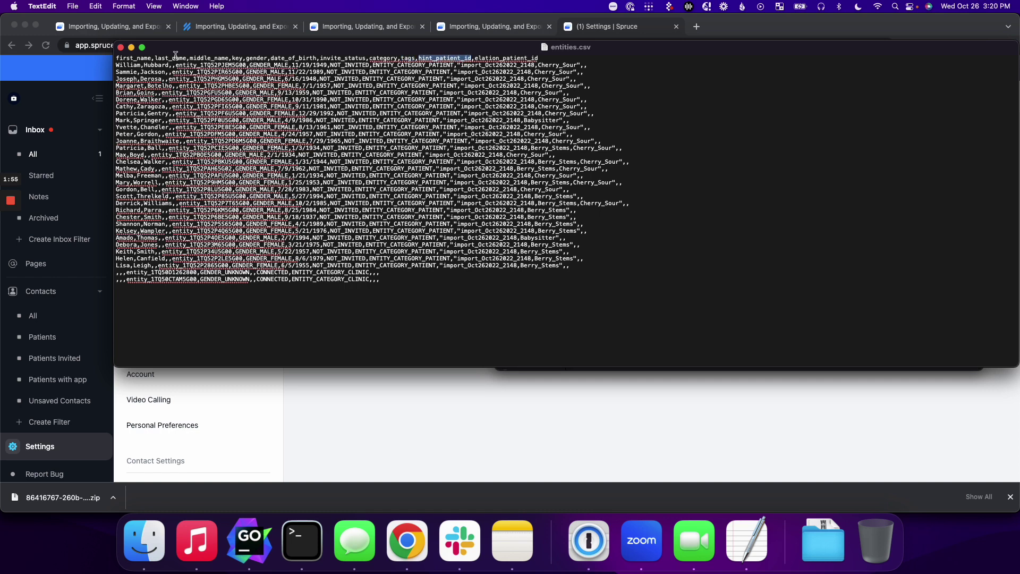
{"action": "left_click", "coordinate": [121, 47]}
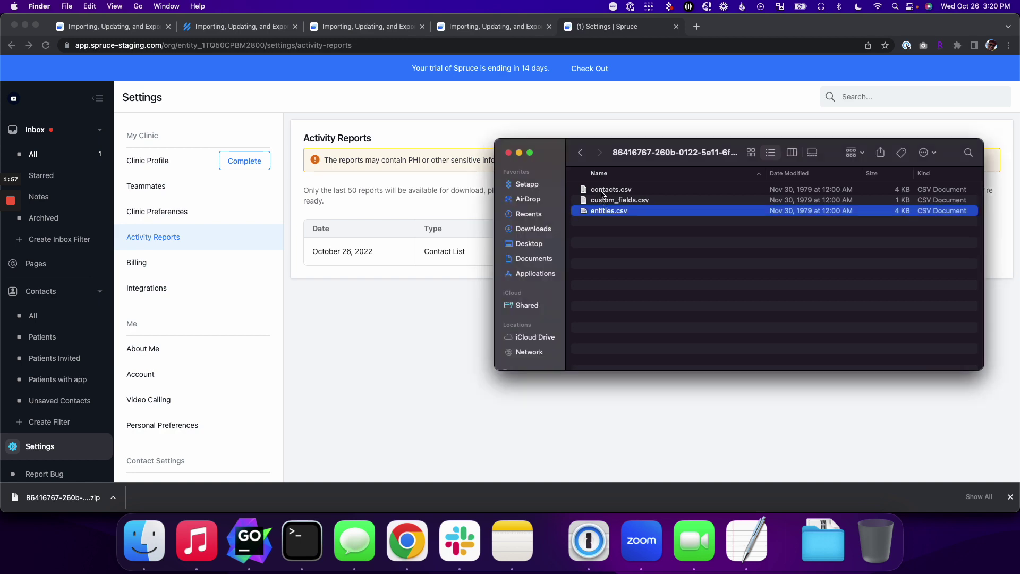
- Open contacts.csv in TextEdit and enlarge its window to show more rows
{"action": "right_click", "coordinate": [601, 190]}
{"action": "mouse_move", "coordinate": [685, 208]}
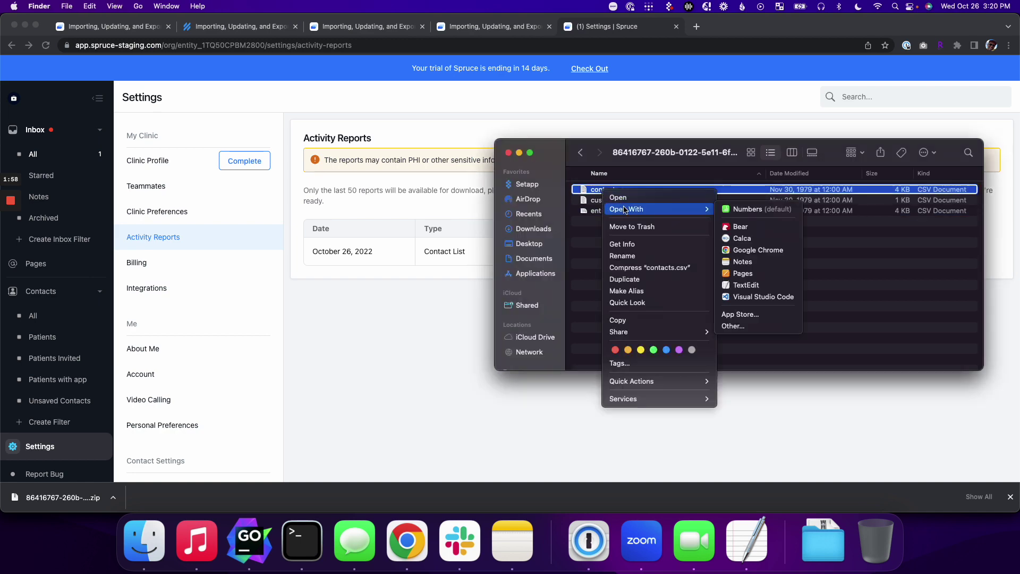
{"action": "left_click", "coordinate": [766, 293]}
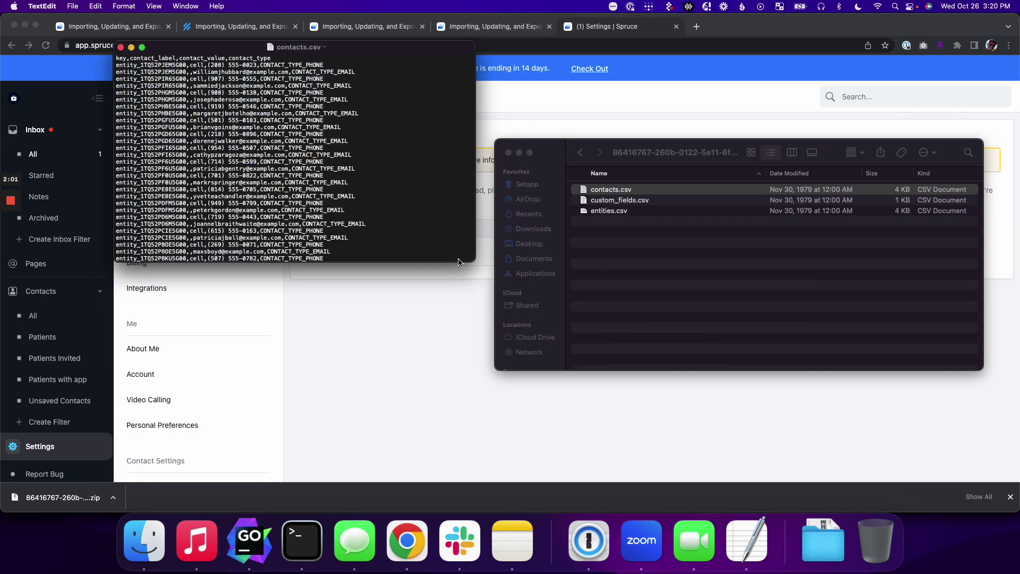
{"action": "left_click_drag", "start_coordinate": [469, 260], "coordinate": [1015, 381]}
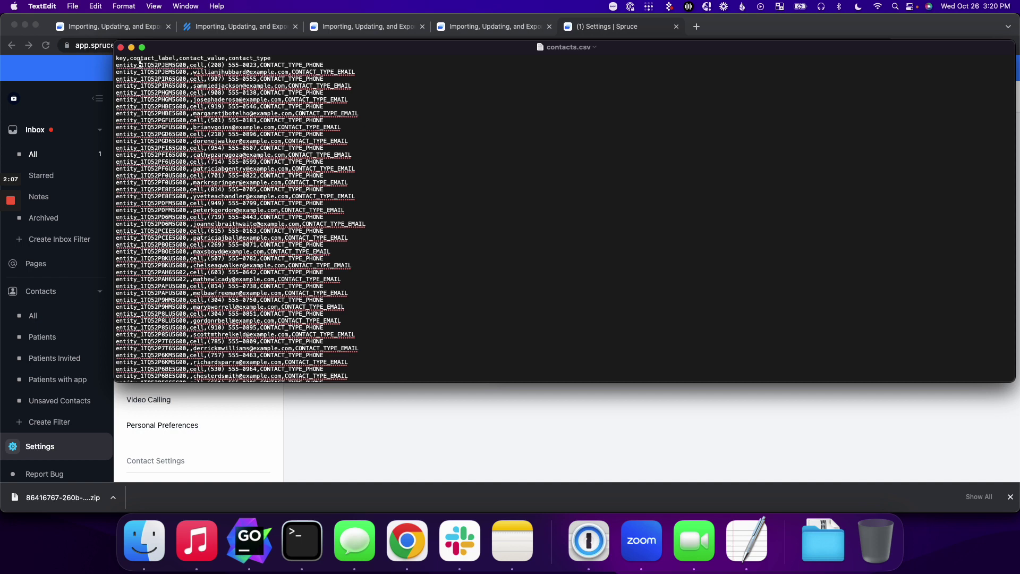
- Compare the keys, contact types and contact values of the first contact's phone and email rows in contacts.csv
{"action": "double_click", "coordinate": [140, 64]}
{"action": "scroll", "coordinate": [137, 64], "scroll_direction": "down", "scroll_amount": 1}
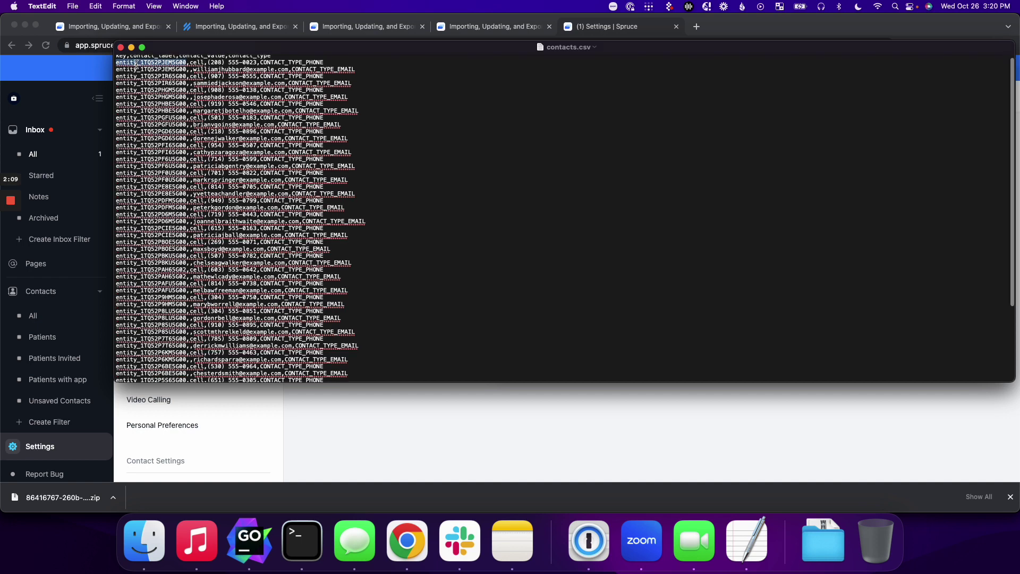
{"action": "scroll", "coordinate": [137, 67], "scroll_direction": "up", "scroll_amount": 1}
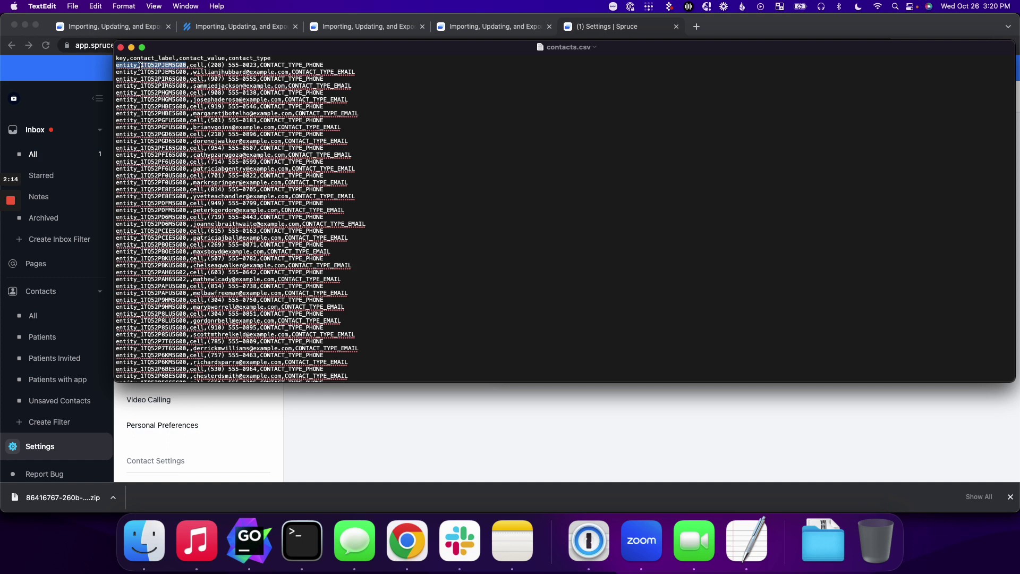
{"action": "double_click", "coordinate": [147, 72]}
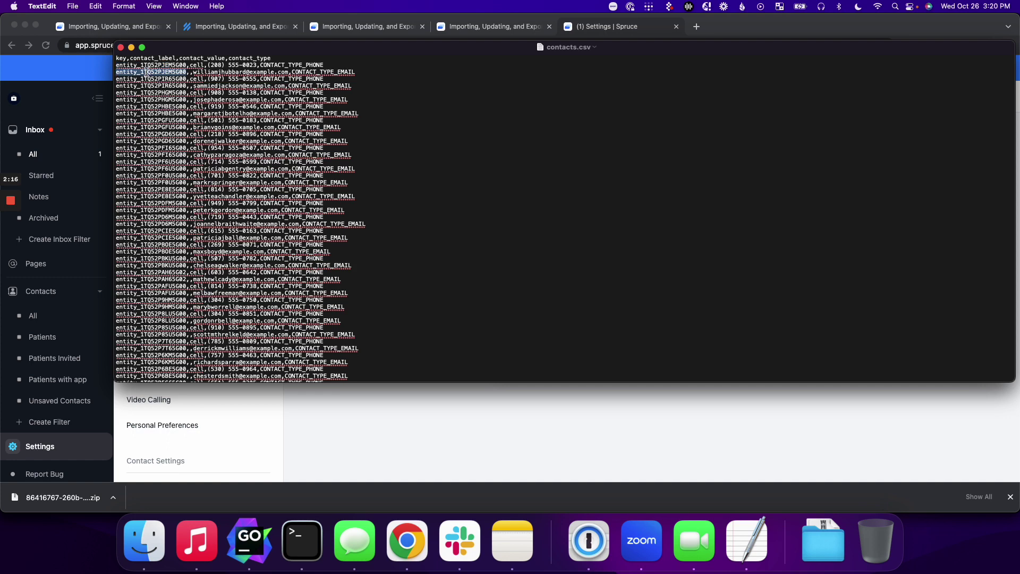
{"action": "scroll", "coordinate": [167, 73], "scroll_direction": "up", "scroll_amount": 2}
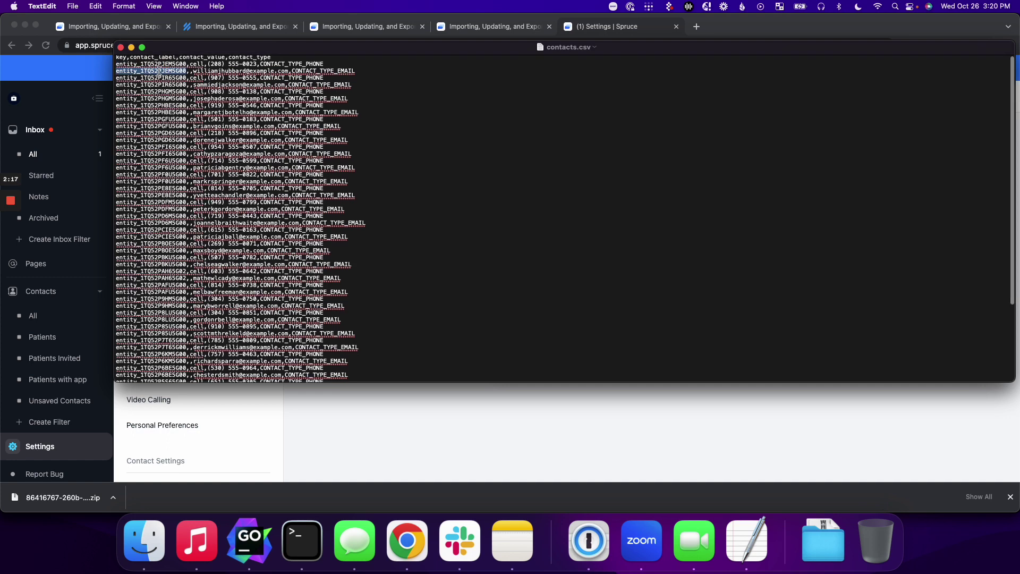
{"action": "double_click", "coordinate": [159, 64]}
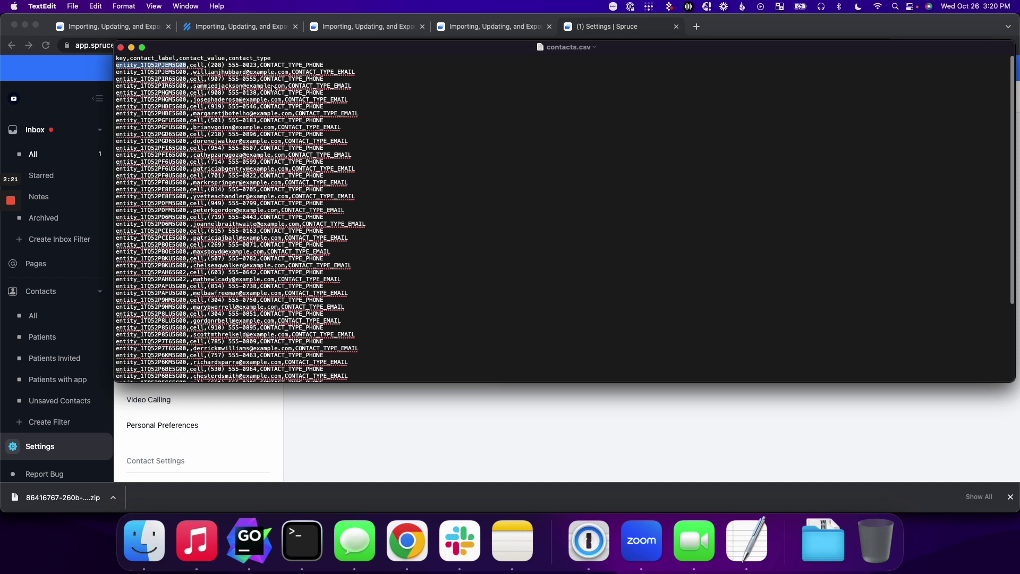
{"action": "double_click", "coordinate": [330, 72]}
{"action": "double_click", "coordinate": [295, 65]}
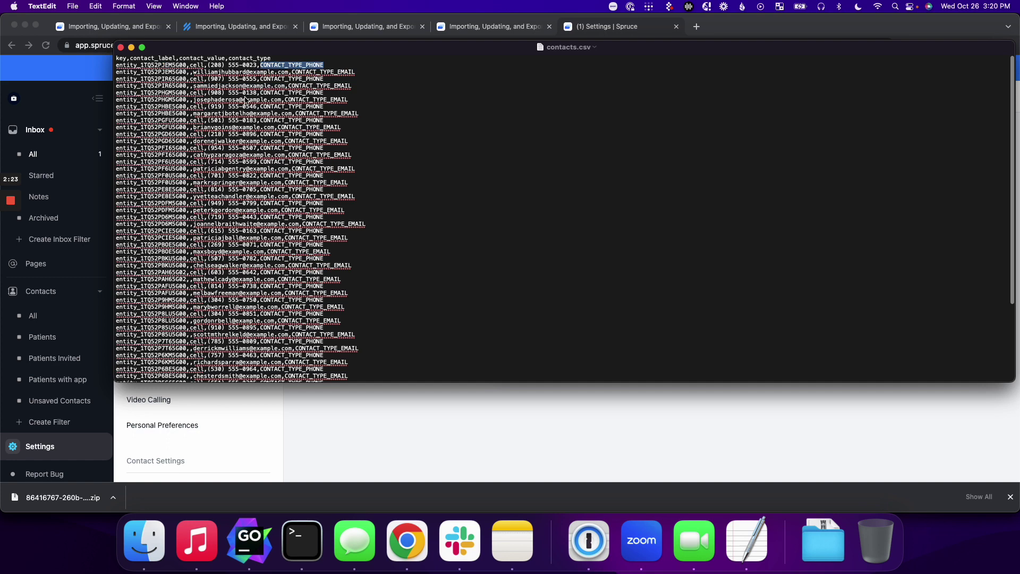
{"action": "triple_click", "coordinate": [211, 68]}
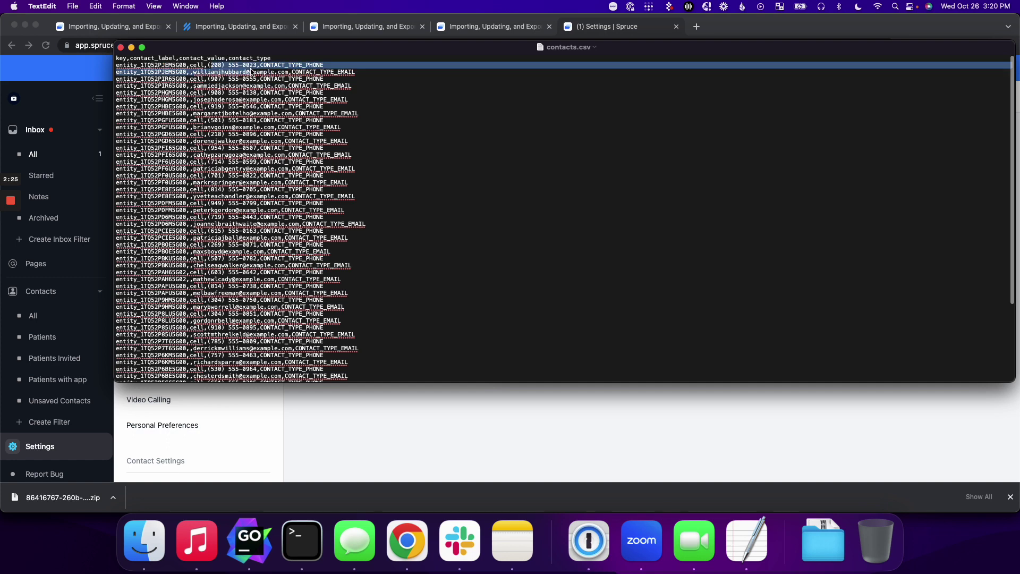
{"action": "left_click", "coordinate": [255, 73]}
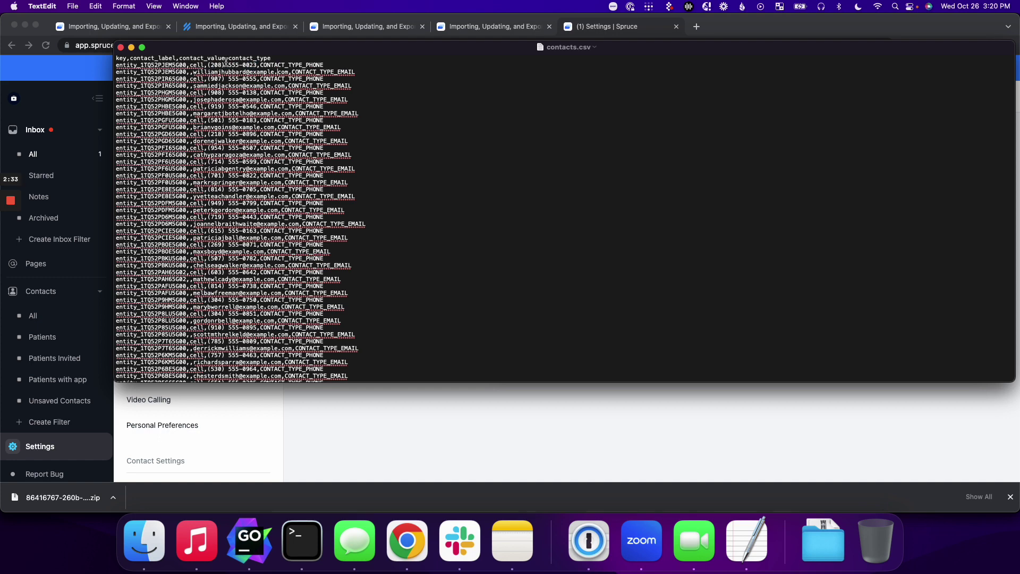
- Examine the contact labels in the first two rows and compare the entity keys across the first few contacts' rows
{"action": "triple_click", "coordinate": [185, 65]}
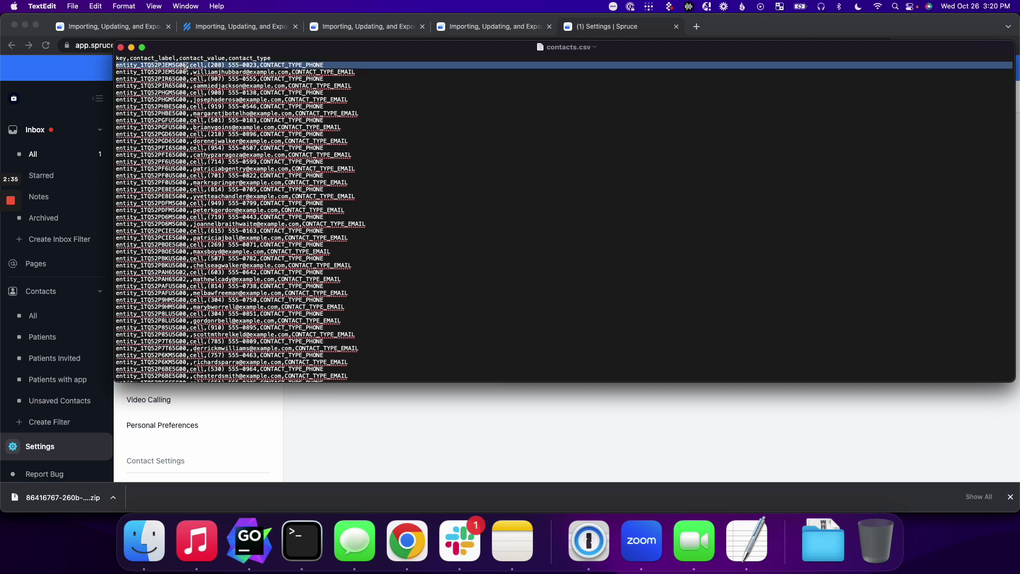
{"action": "left_click", "coordinate": [188, 70]}
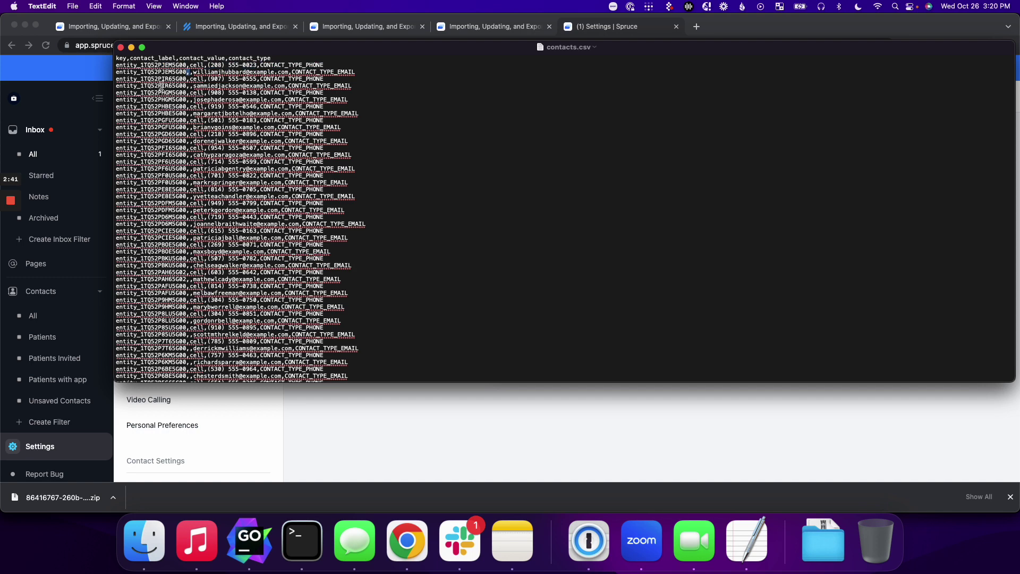
{"action": "double_click", "coordinate": [147, 65]}
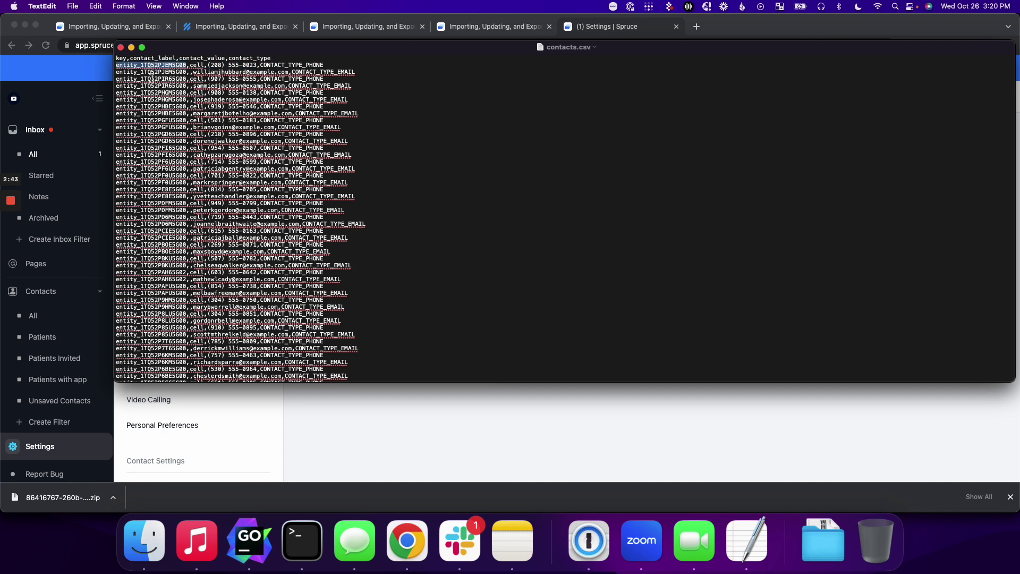
{"action": "double_click", "coordinate": [152, 79]}
{"action": "double_click", "coordinate": [153, 99]}
{"action": "double_click", "coordinate": [144, 85]}
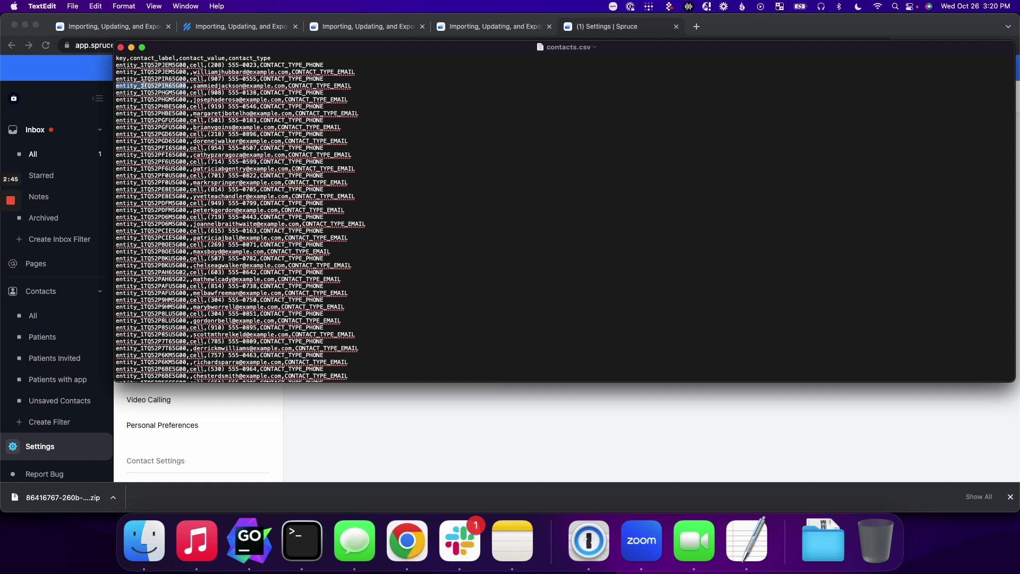
- Close contacts.csv, open custom_fields.csv in TextEdit and enlarge its window to show all rows
{"action": "left_click", "coordinate": [120, 47]}
{"action": "right_click", "coordinate": [618, 201]}
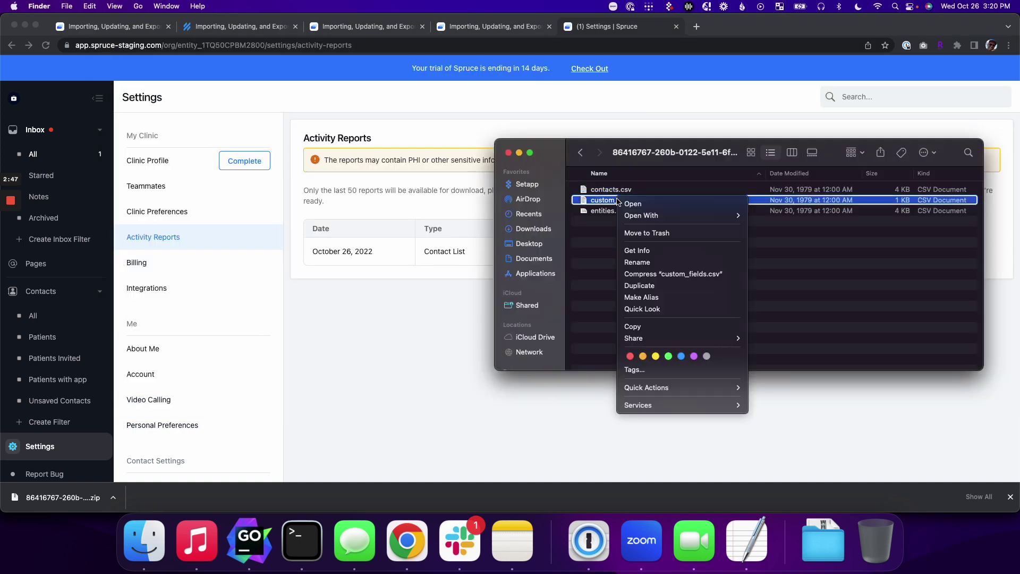
{"action": "mouse_move", "coordinate": [644, 215]}
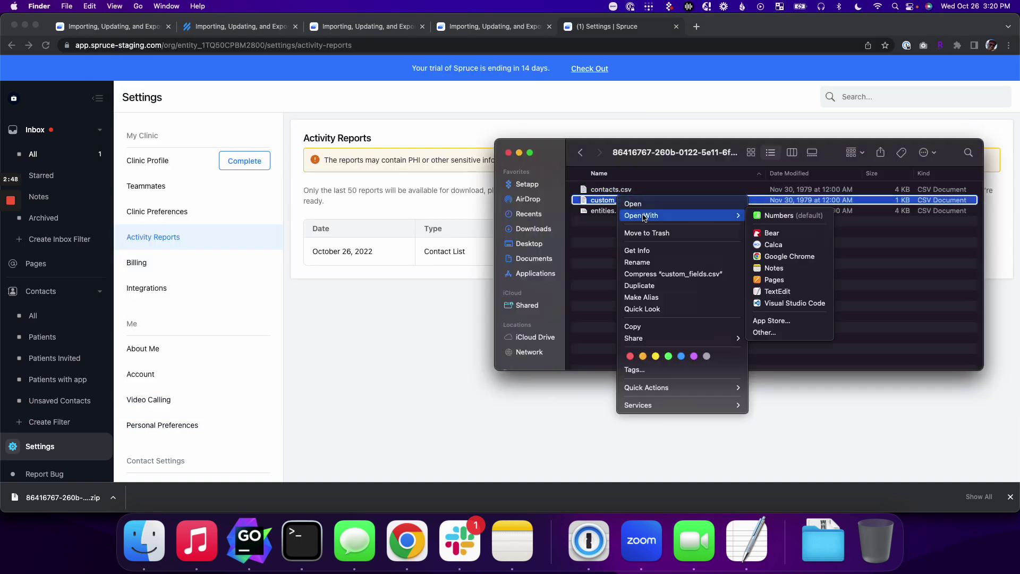
{"action": "left_click", "coordinate": [801, 292]}
{"action": "left_click_drag", "start_coordinate": [483, 264], "coordinate": [962, 401]}
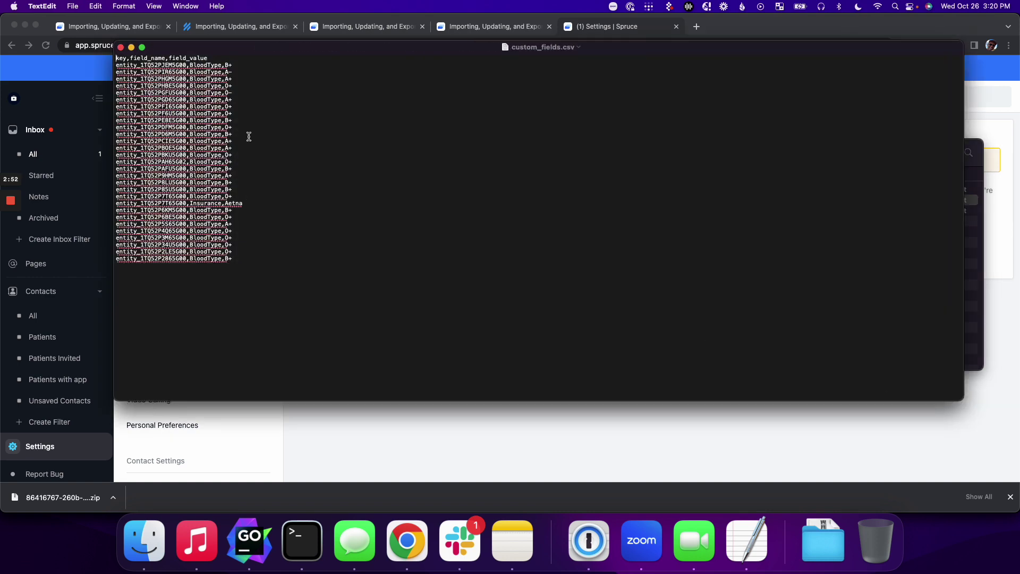
- Examine the key, field_name and field_value columns of custom_fields.csv and the first row's blood type value
{"action": "double_click", "coordinate": [125, 62]}
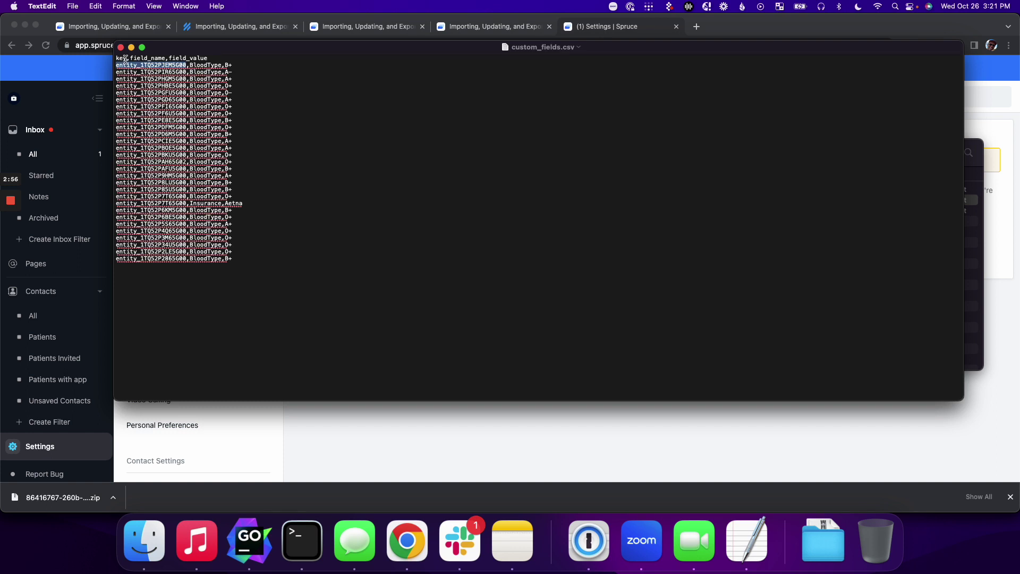
{"action": "double_click", "coordinate": [159, 60]}
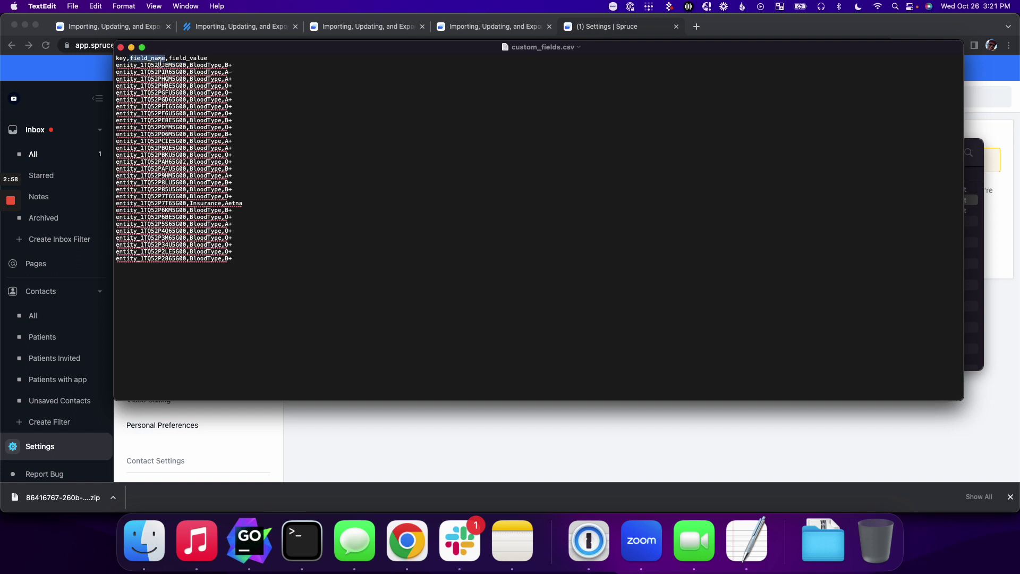
{"action": "double_click", "coordinate": [204, 79]}
{"action": "double_click", "coordinate": [204, 65]}
{"action": "double_click", "coordinate": [206, 58]}
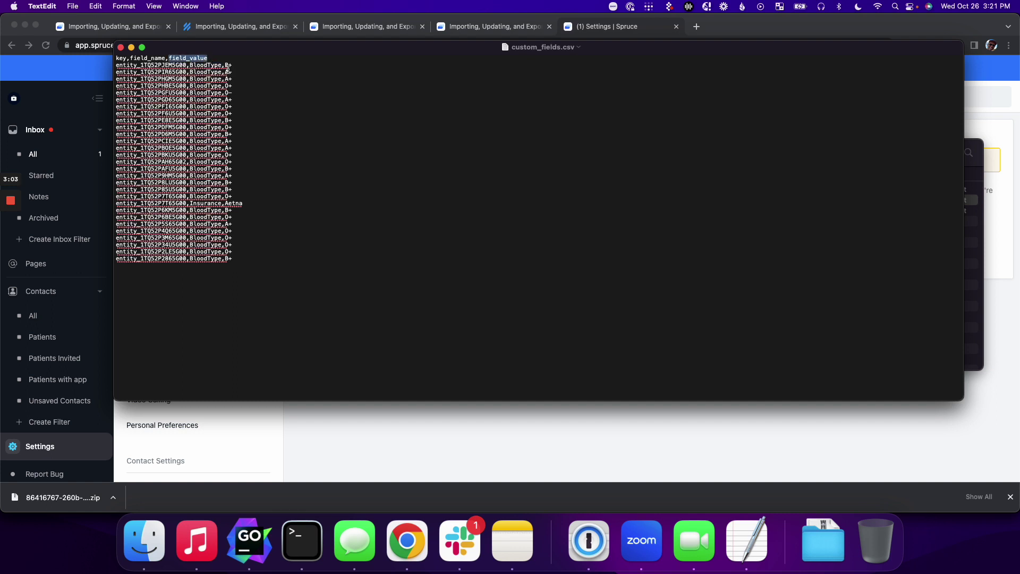
{"action": "left_click", "coordinate": [227, 65]}
{"action": "left_click_drag", "start_coordinate": [226, 65], "coordinate": [233, 65]}
- Compare the entity keys of the adjacent BloodType and Insurance rows around the Aetna entry in custom_fields.csv
{"action": "left_click_drag", "start_coordinate": [262, 203], "coordinate": [100, 196]}
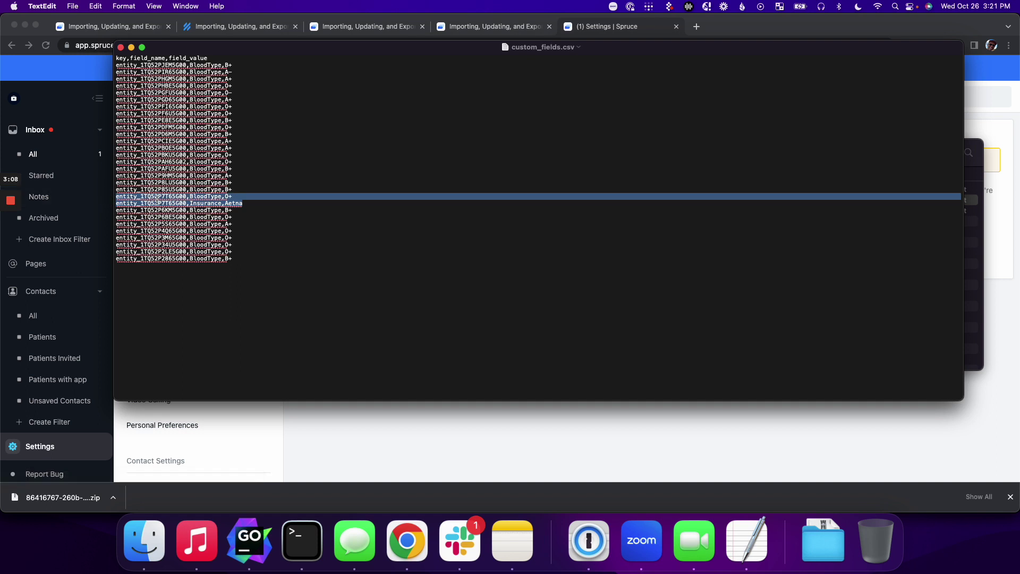
{"action": "double_click", "coordinate": [157, 196]}
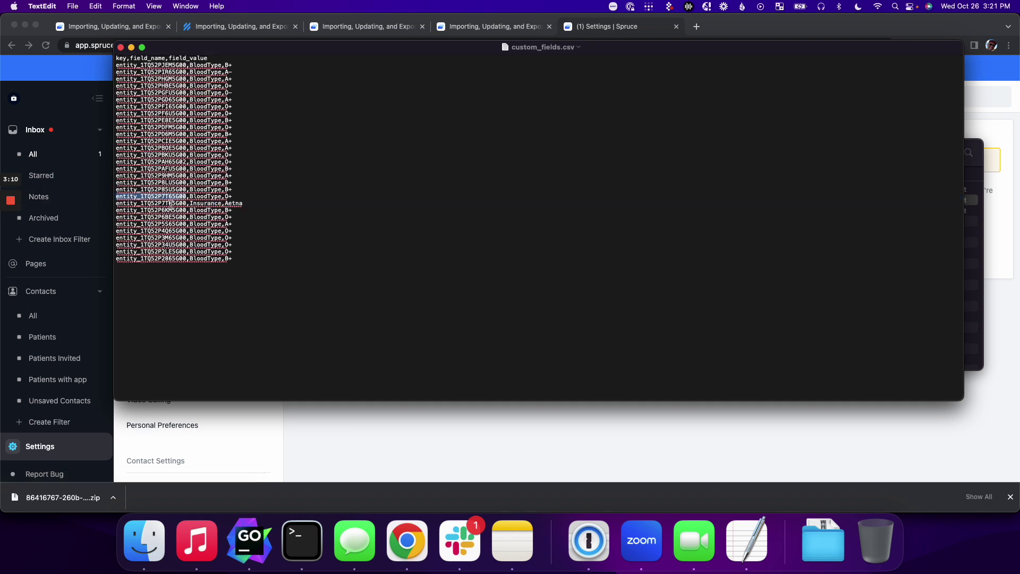
{"action": "left_click_drag", "start_coordinate": [290, 202], "coordinate": [116, 195]}
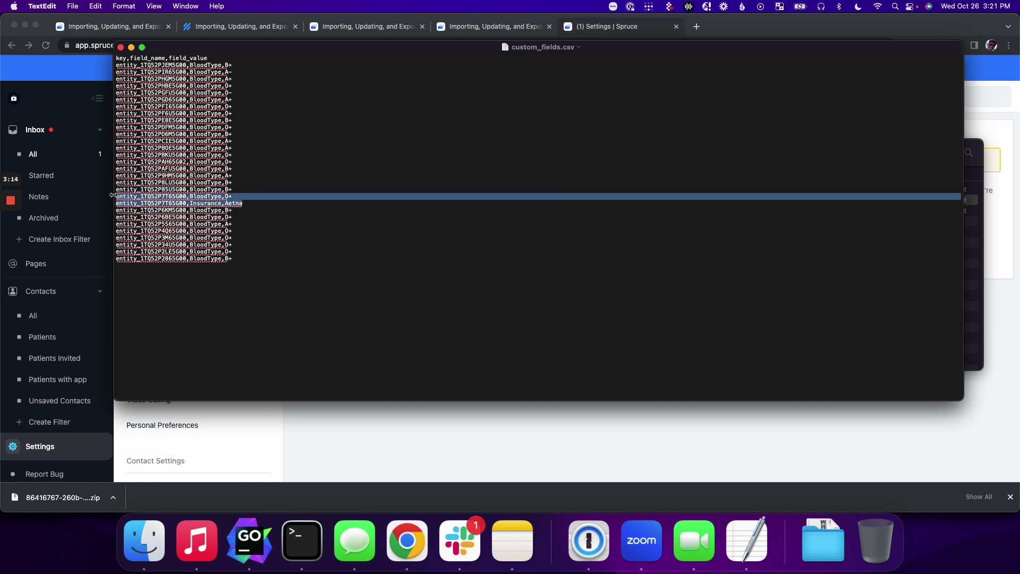
- Close custom_fields.csv and select entities.csv in the exported report folder
{"action": "left_click", "coordinate": [120, 47]}
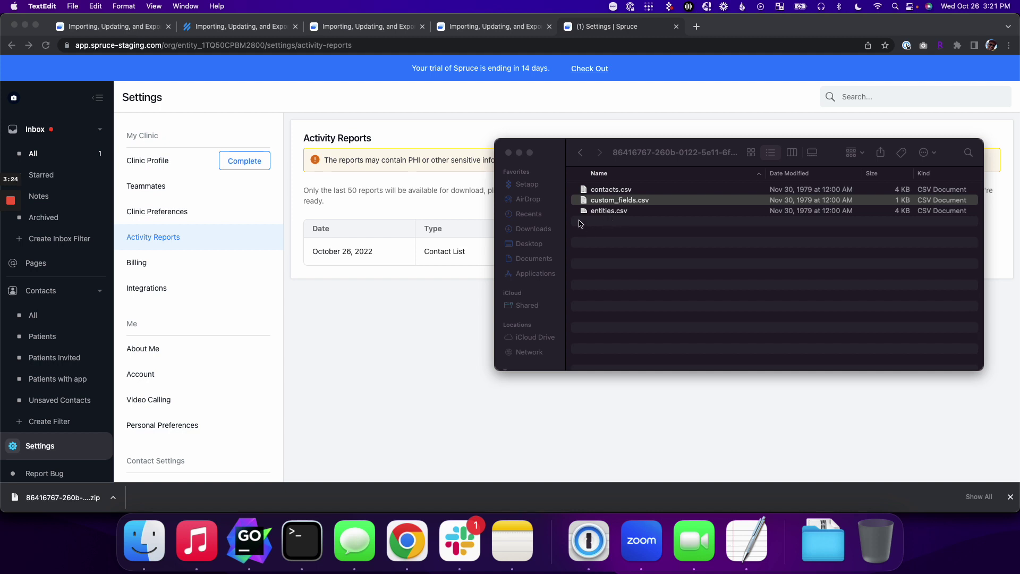
{"action": "left_click", "coordinate": [619, 211]}
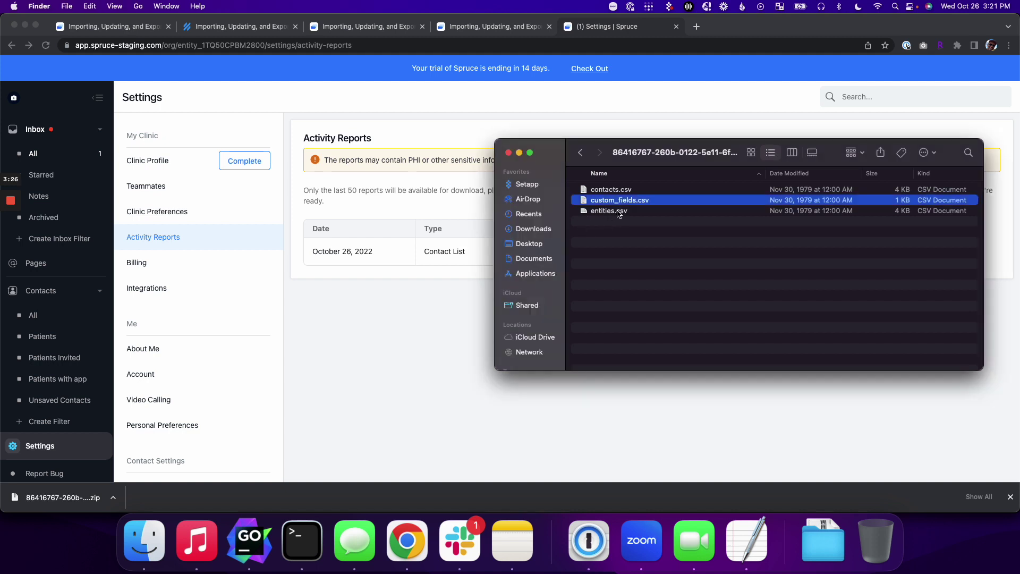
{"action": "left_click", "coordinate": [619, 211]}
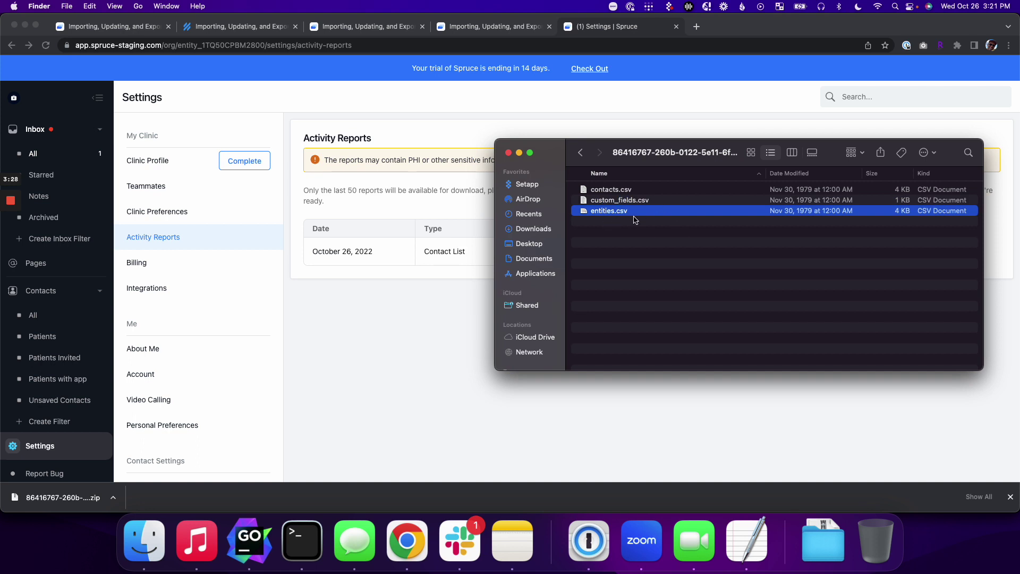